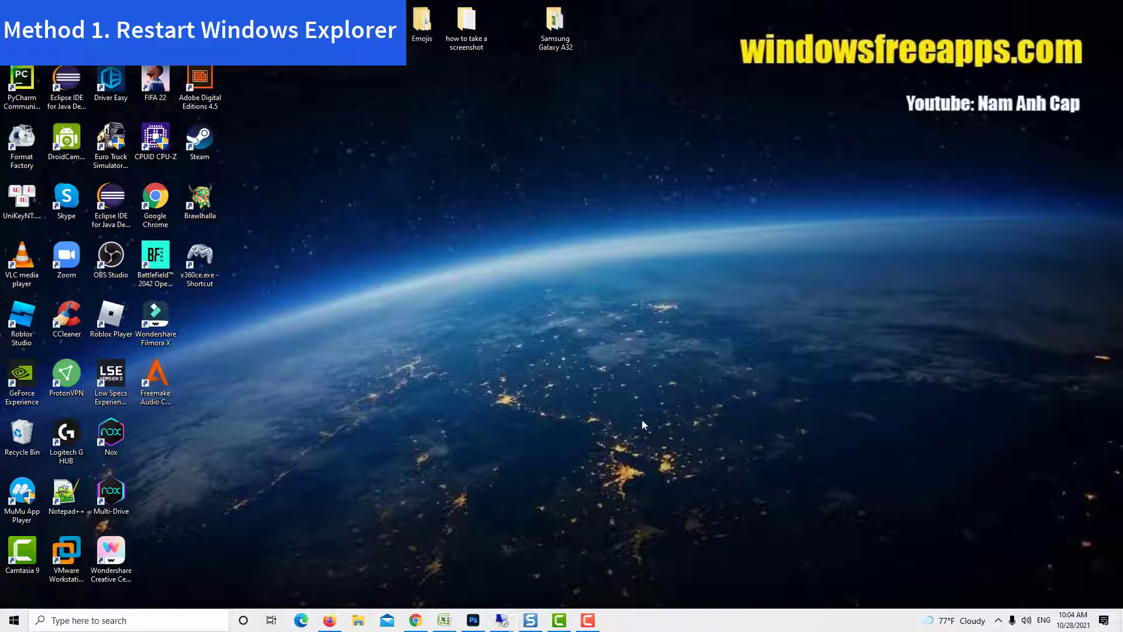
Step: Restart the Windows Explorer process from Task Manager's detailed list, then close Task Manager
key(ctrl+shift+Escape)
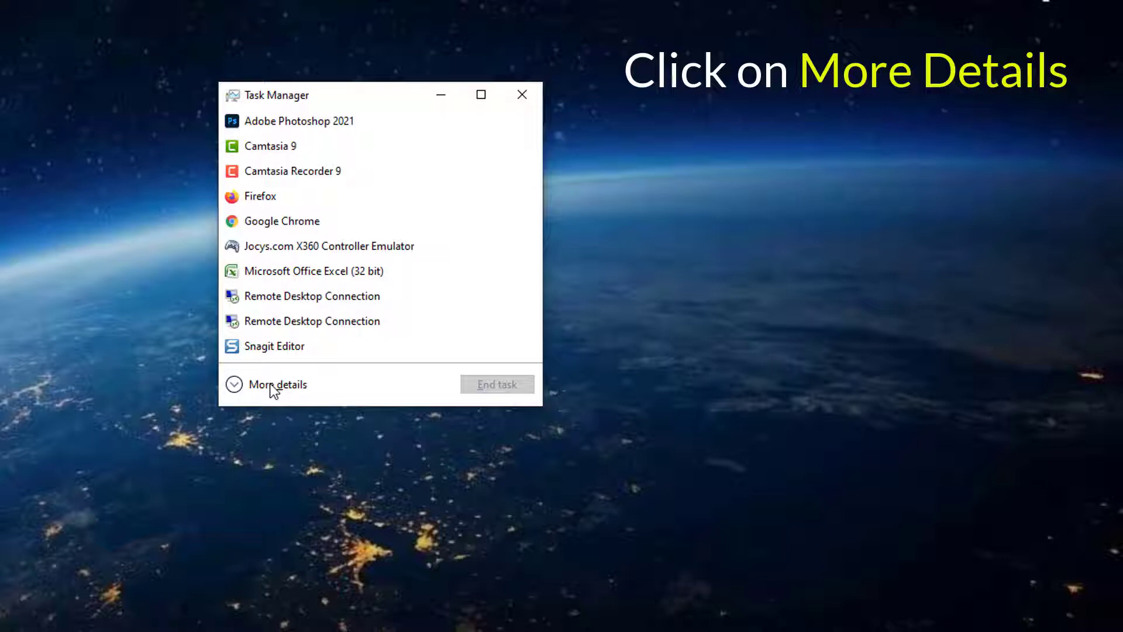
click(273, 389)
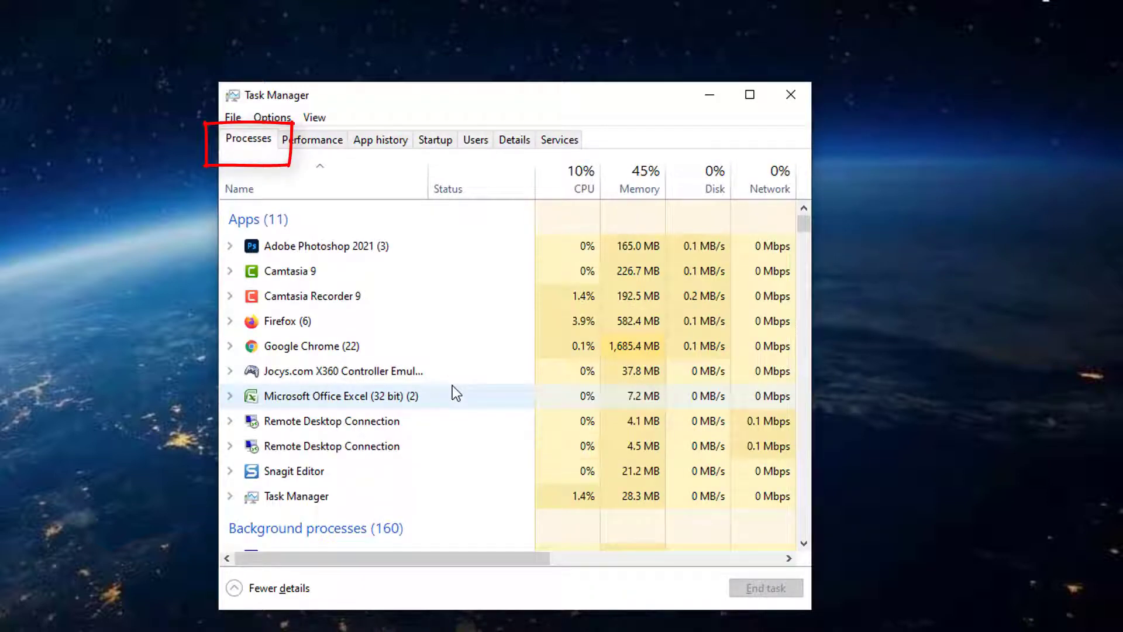
scroll(455, 383, down, 20)
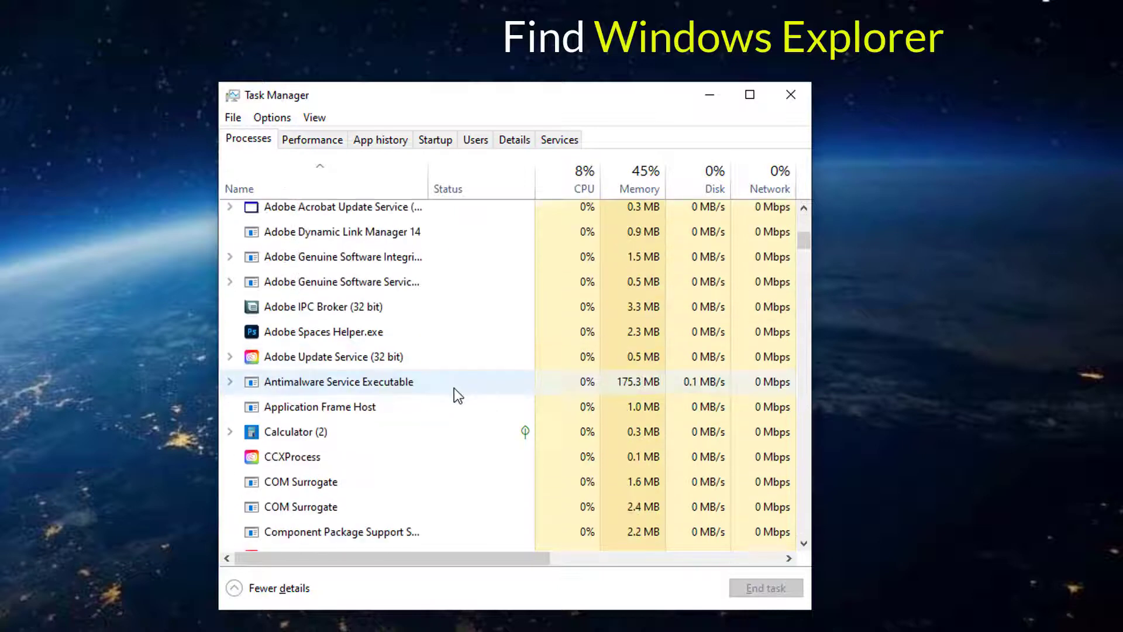
scroll(420, 420, down, 20)
click(420, 426)
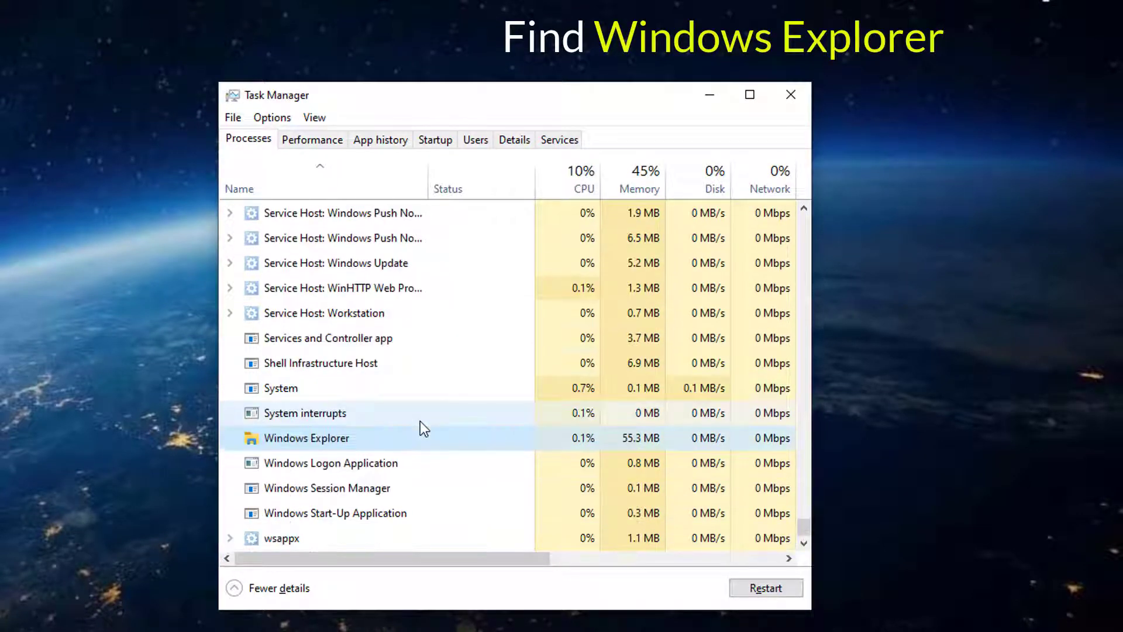
right_click(367, 440)
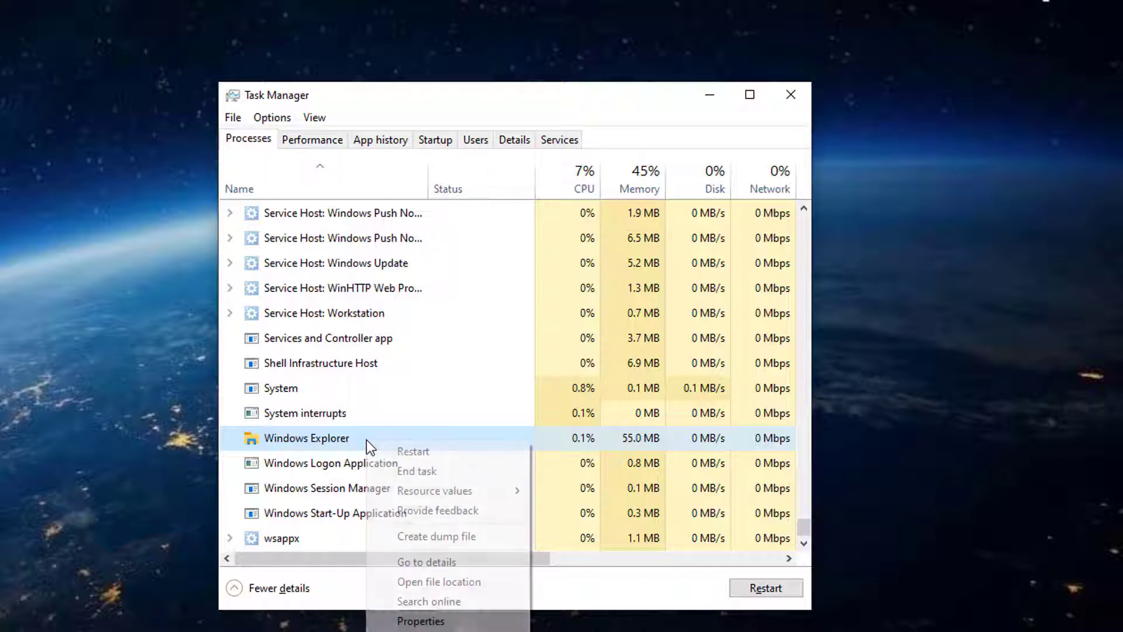
click(411, 454)
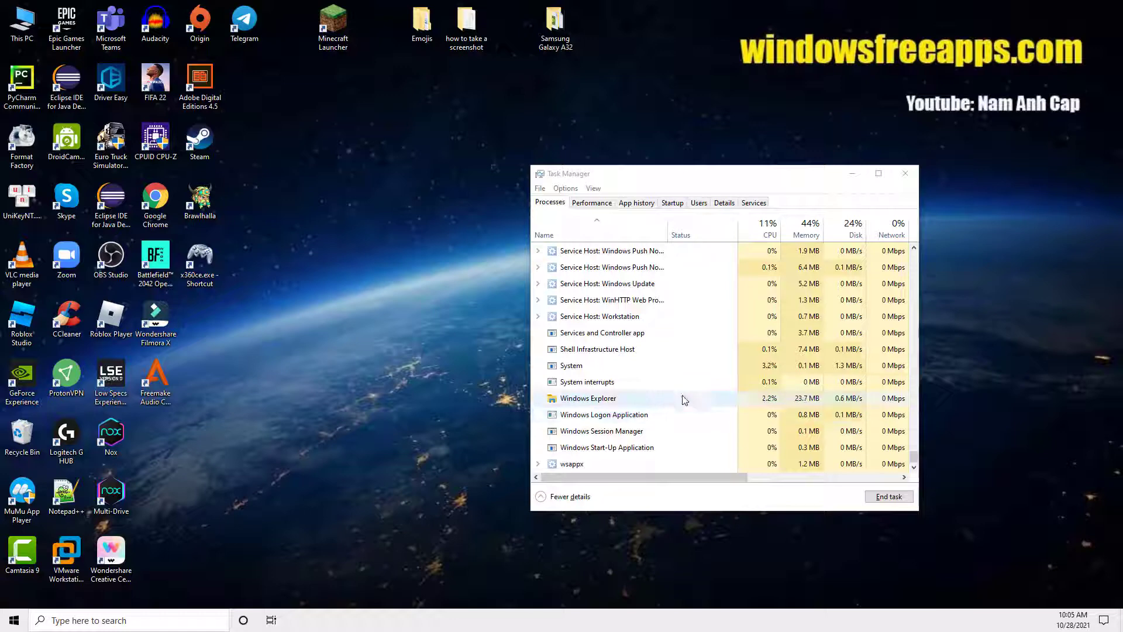
click(905, 174)
Step: Start a new 'powershell' task from Task Manager with administrative privileges ticked
click(11, 623)
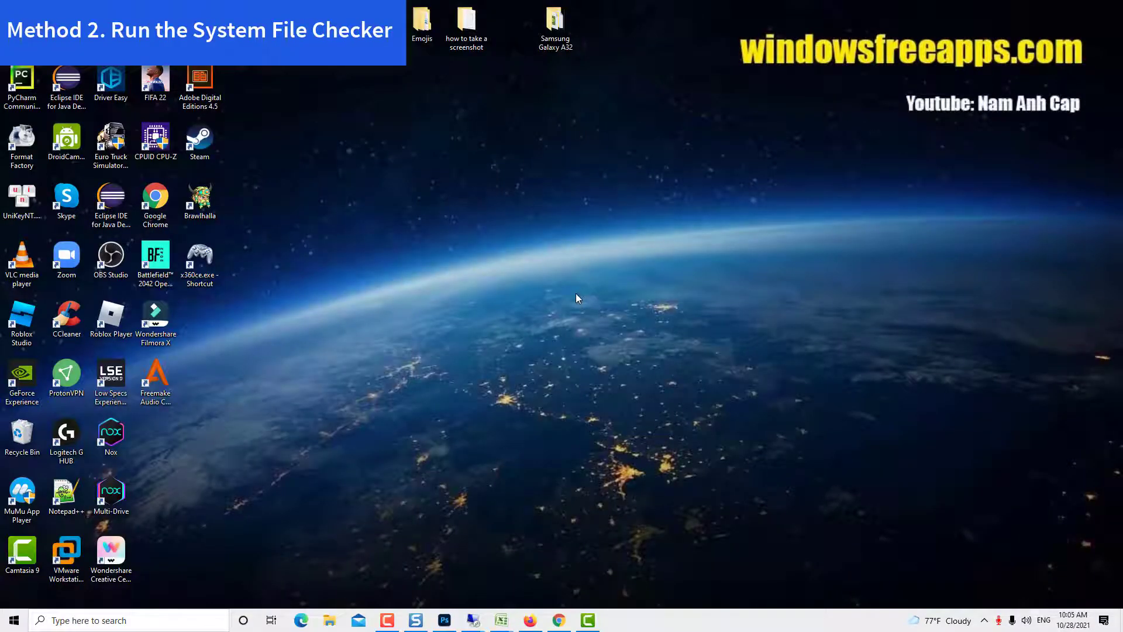
key(ctrl+shift+Escape)
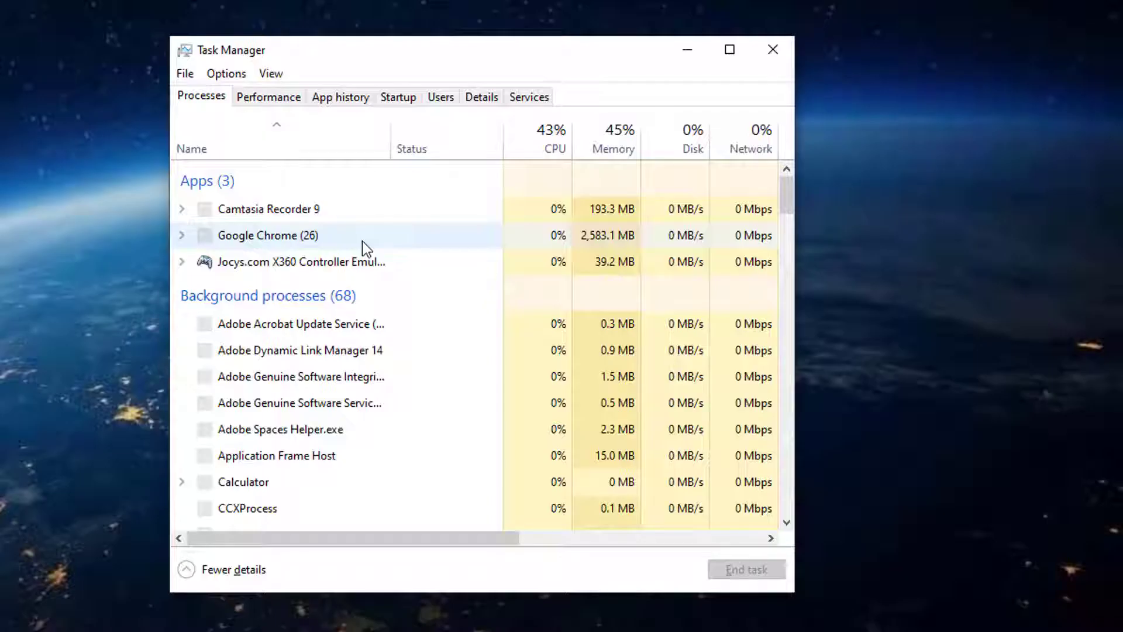
click(185, 73)
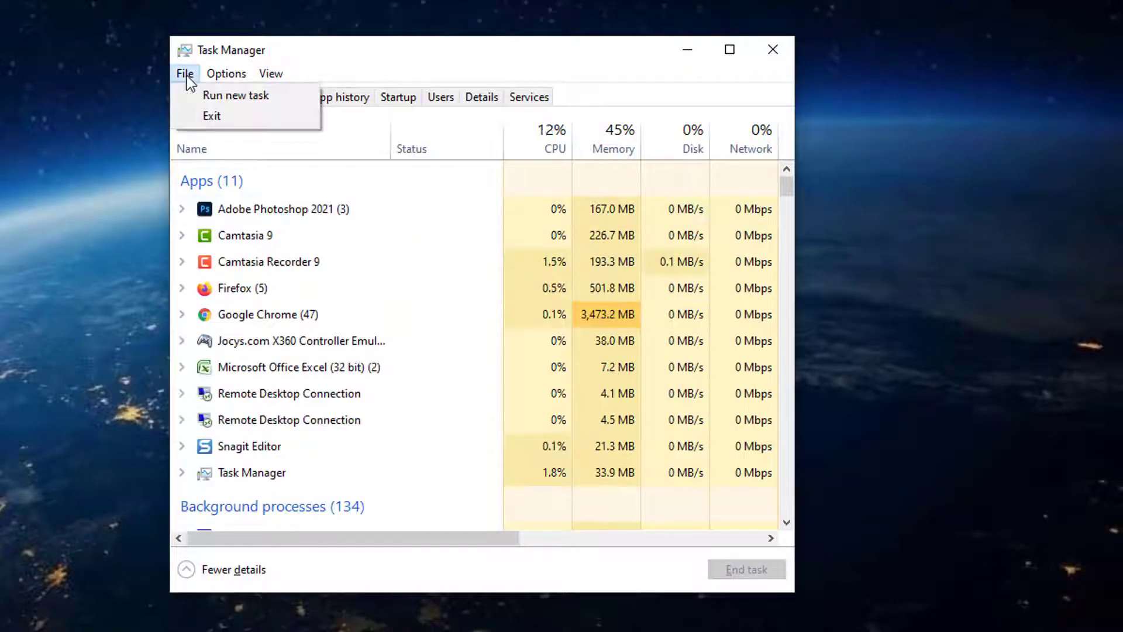
click(254, 96)
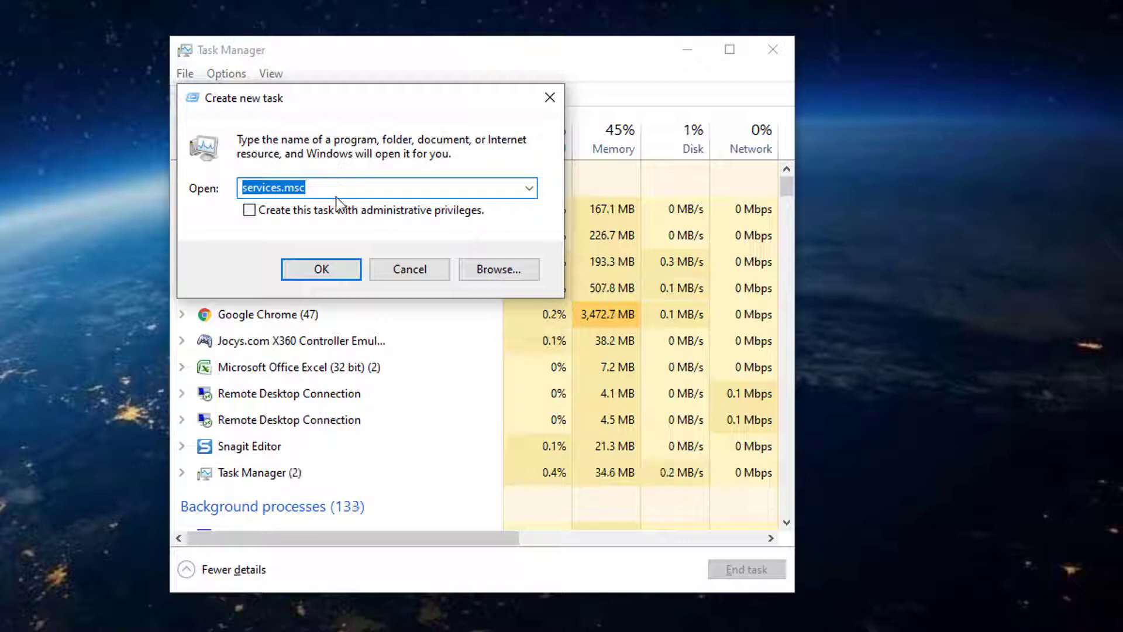
text(powers)
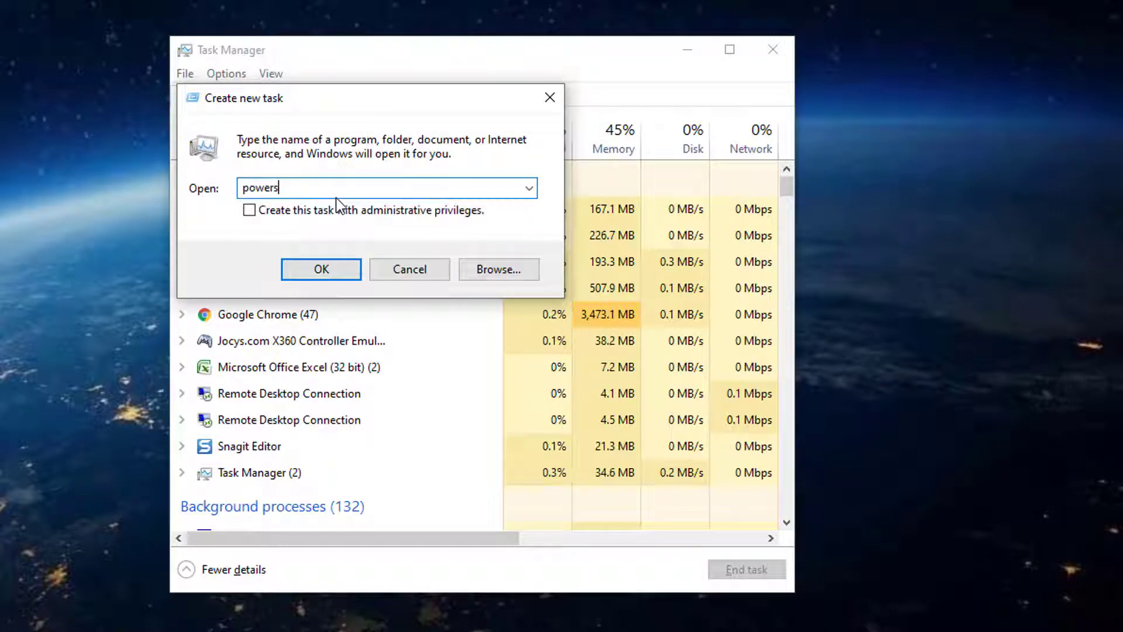
text(hell)
click(252, 214)
Step: Launch the administrator PowerShell and run the pasted $env:PATH update command
click(344, 272)
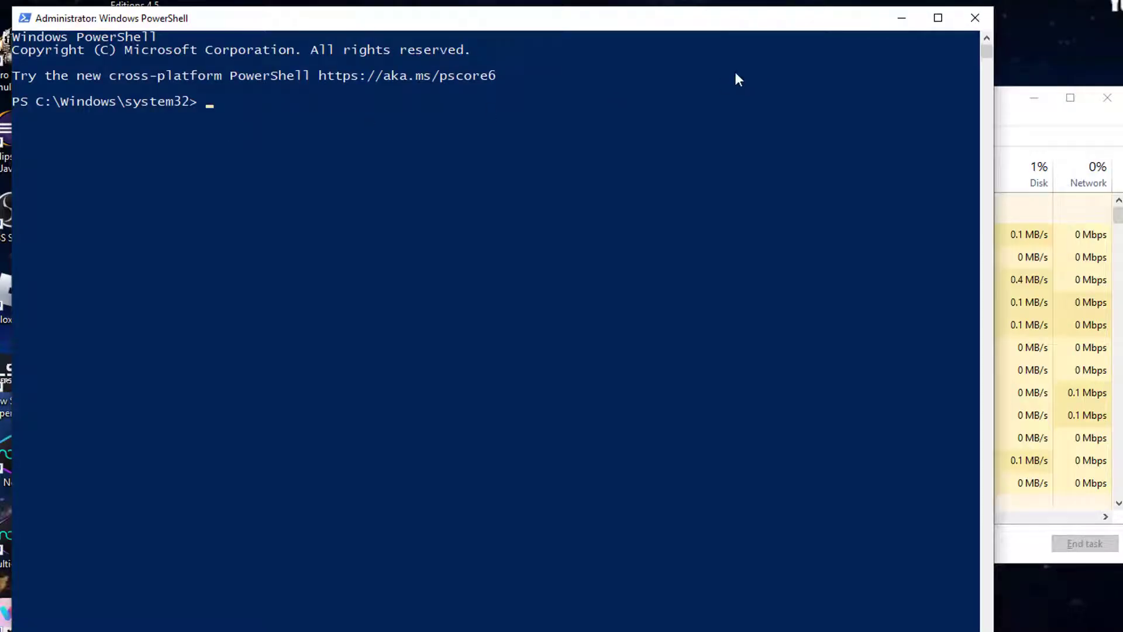
right_click(220, 125)
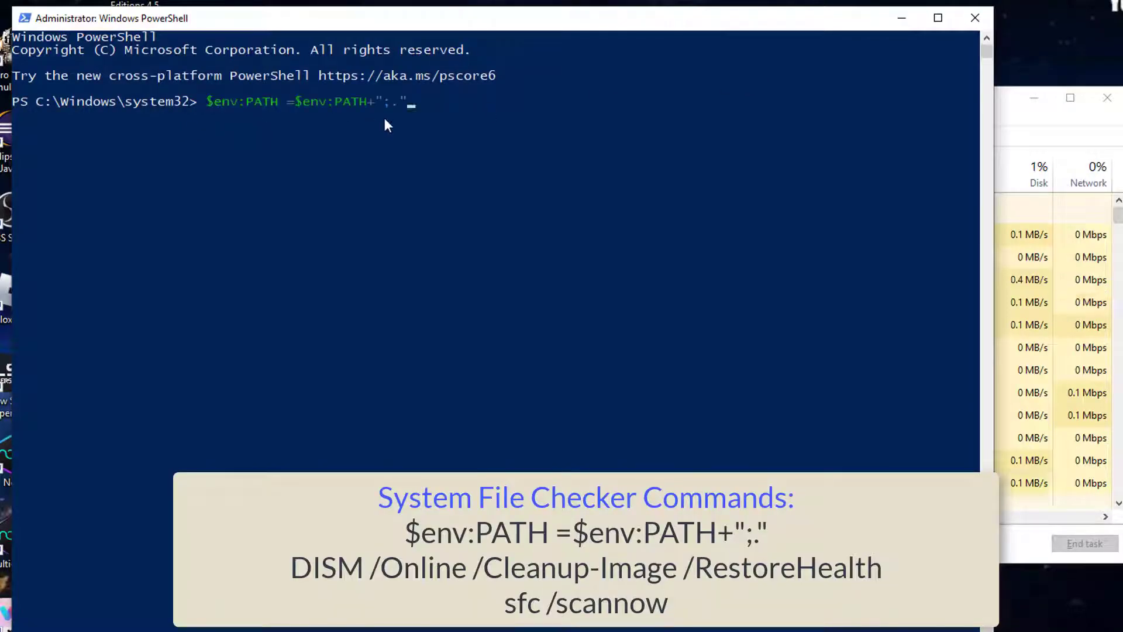
key(Return)
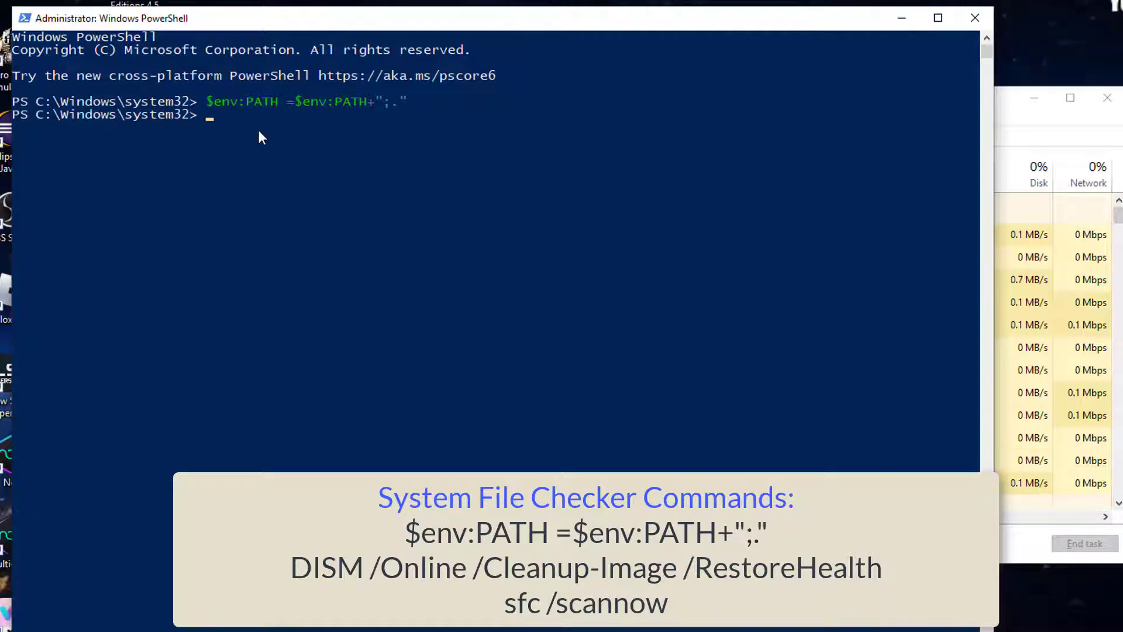
Step: Run DISM /Online /Cleanup-Image /RestoreHealth, then start an sfc /scannow system file scan
right_click(299, 142)
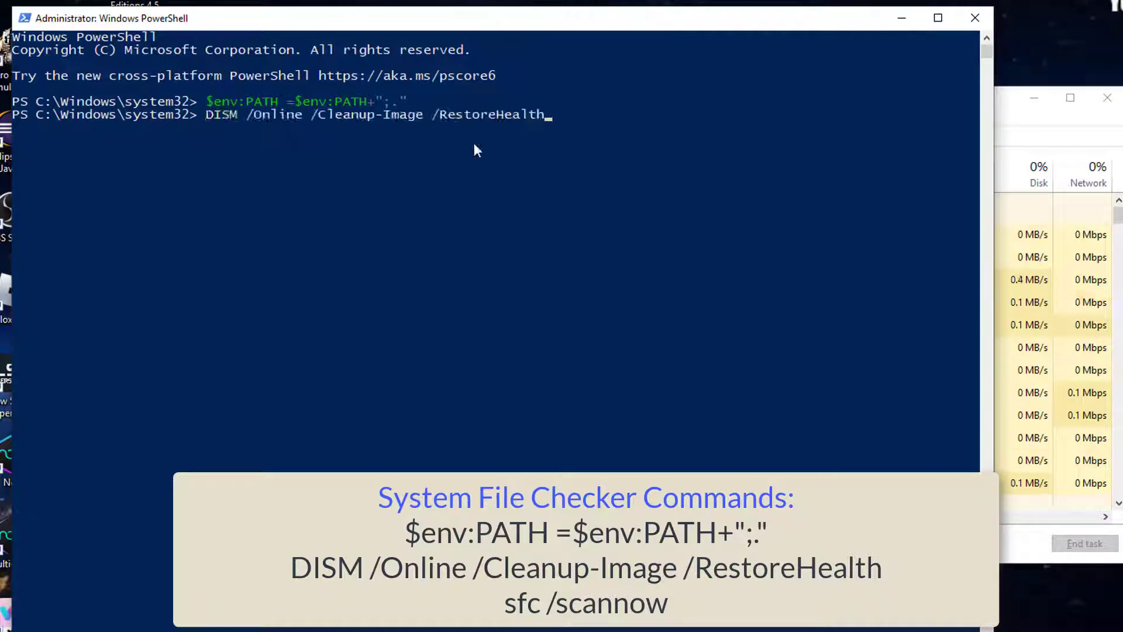
key(Return)
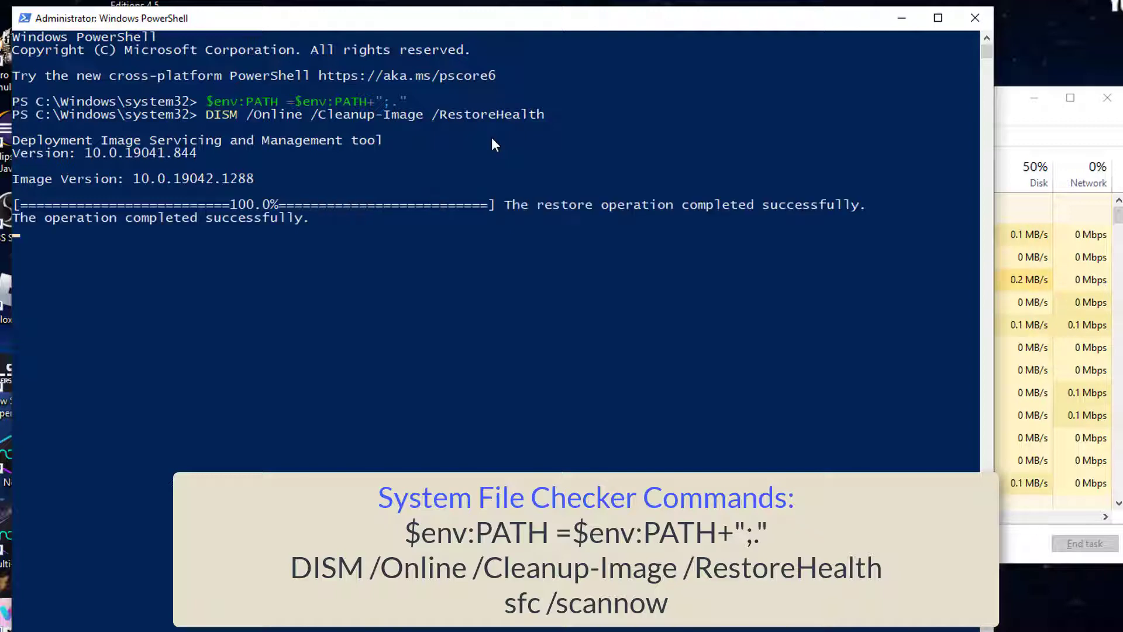
text(sfc /scannow)
key(Return)
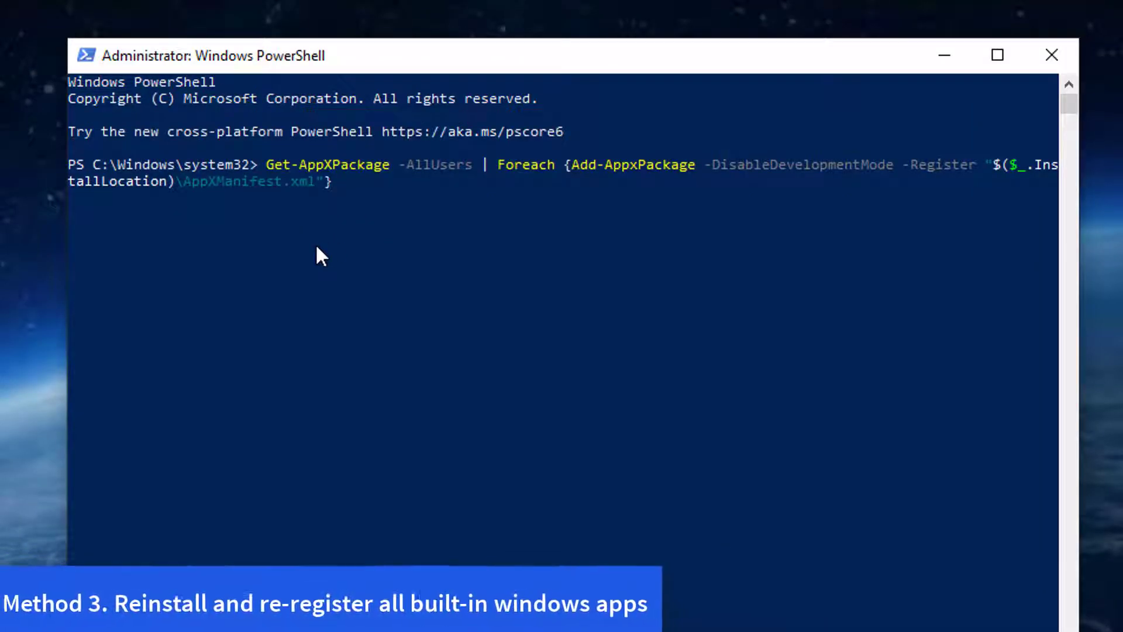
Step: Run the Get-AppXPackage re-registration of all built-in apps, then close PowerShell
key(Return)
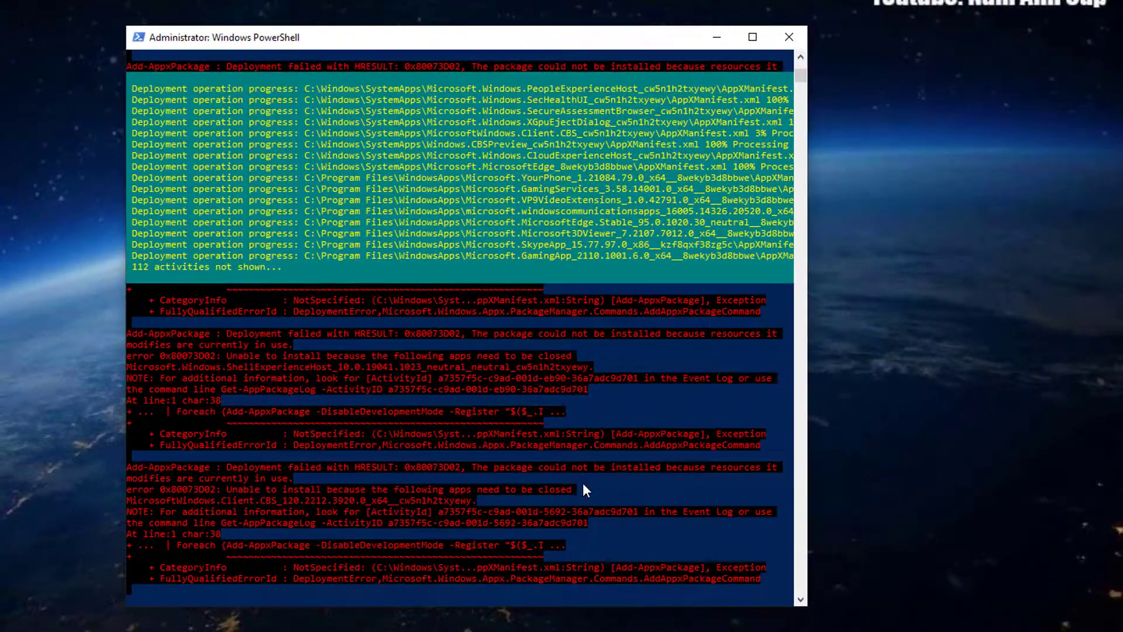
key(Return)
key(Return)
key(Return)
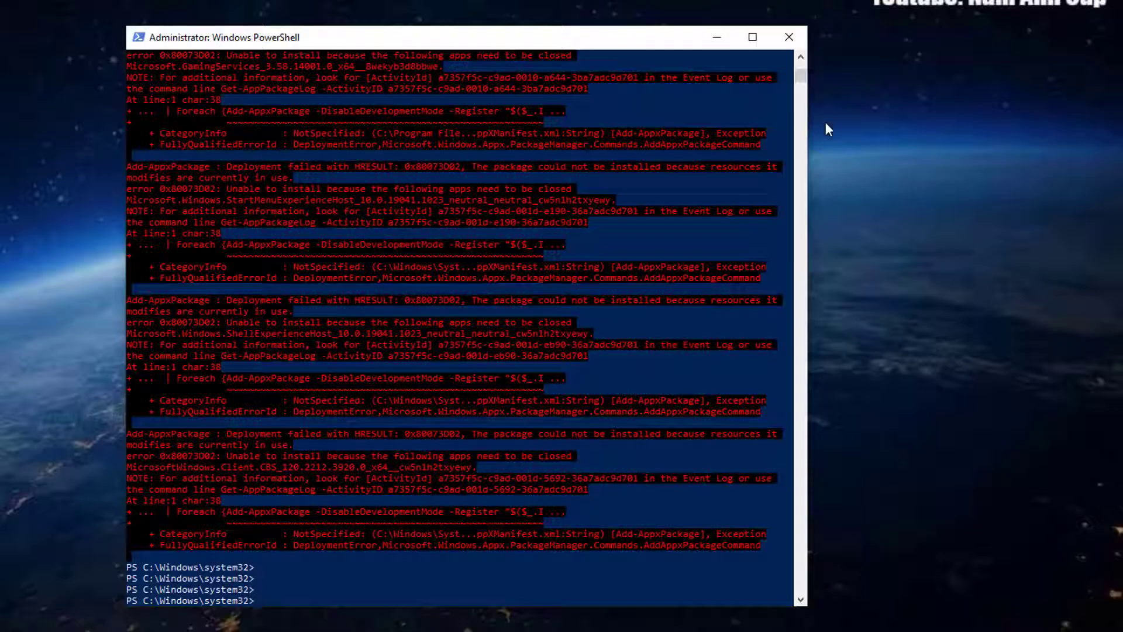
click(803, 31)
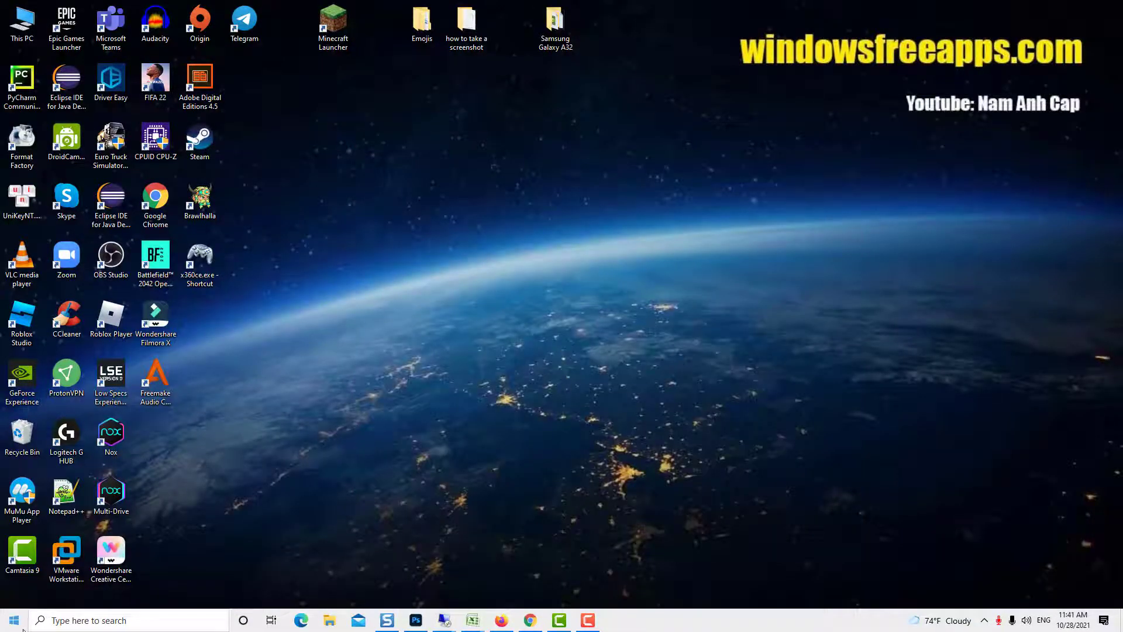
Step: Restart the computer from the Start menu's power options
click(25, 630)
click(15, 594)
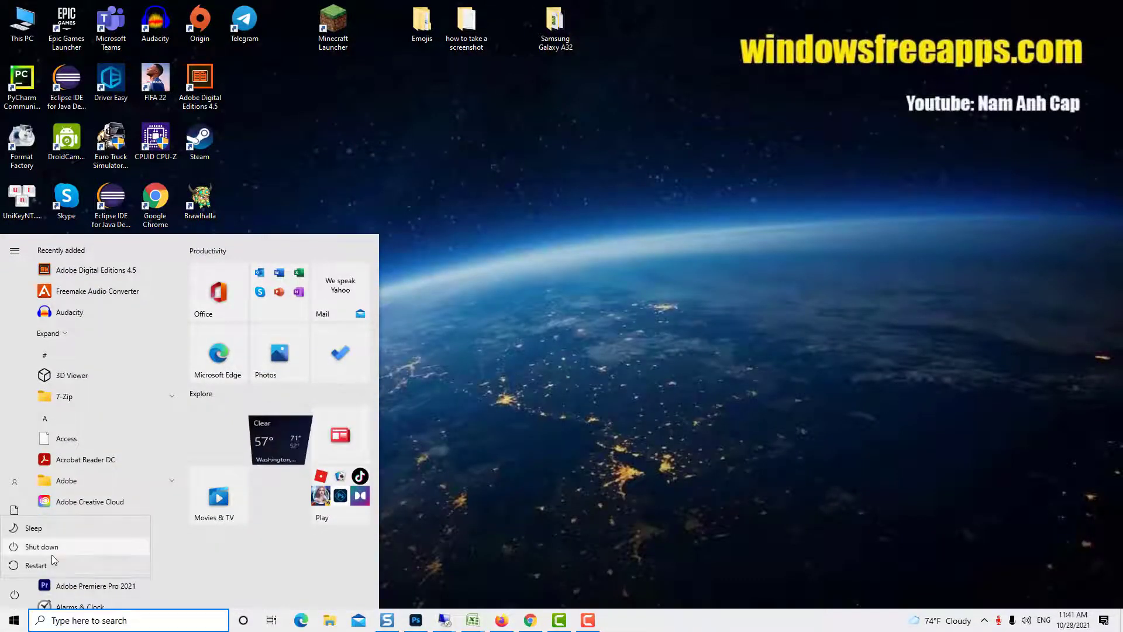
click(53, 560)
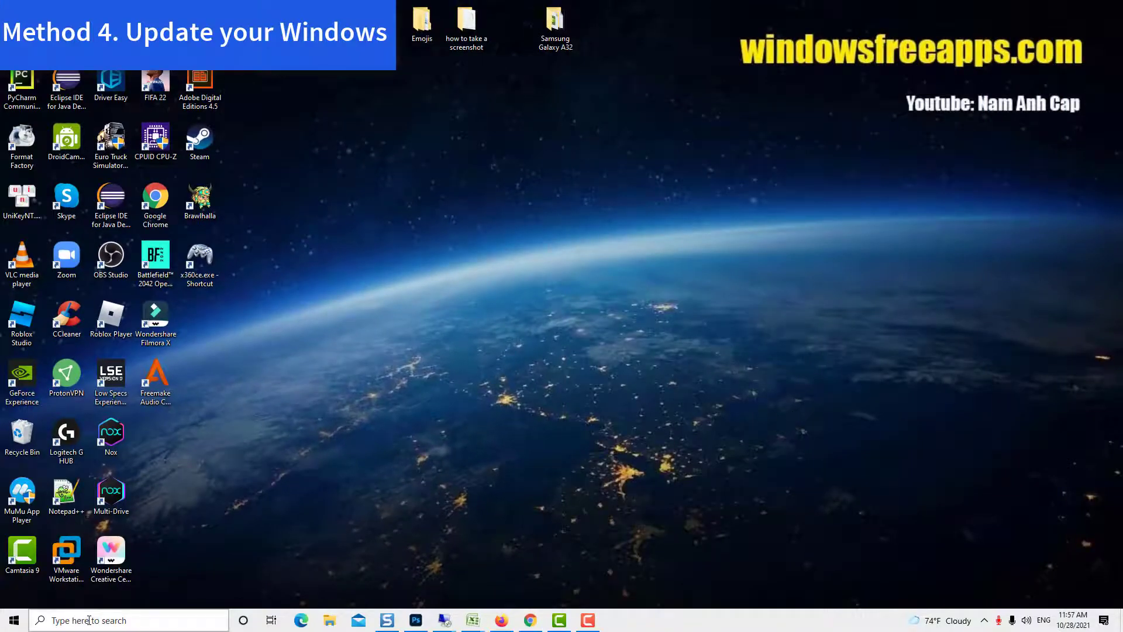
Step: Search for 'updates' and open the Check for updates Windows Update page
click(72, 622)
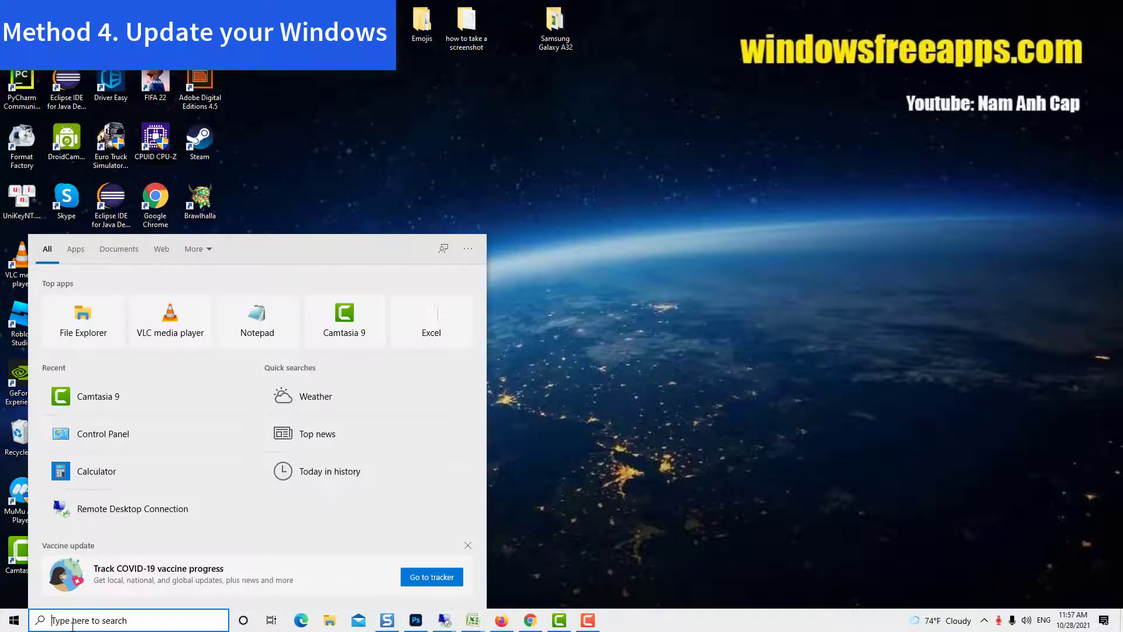
text(updates)
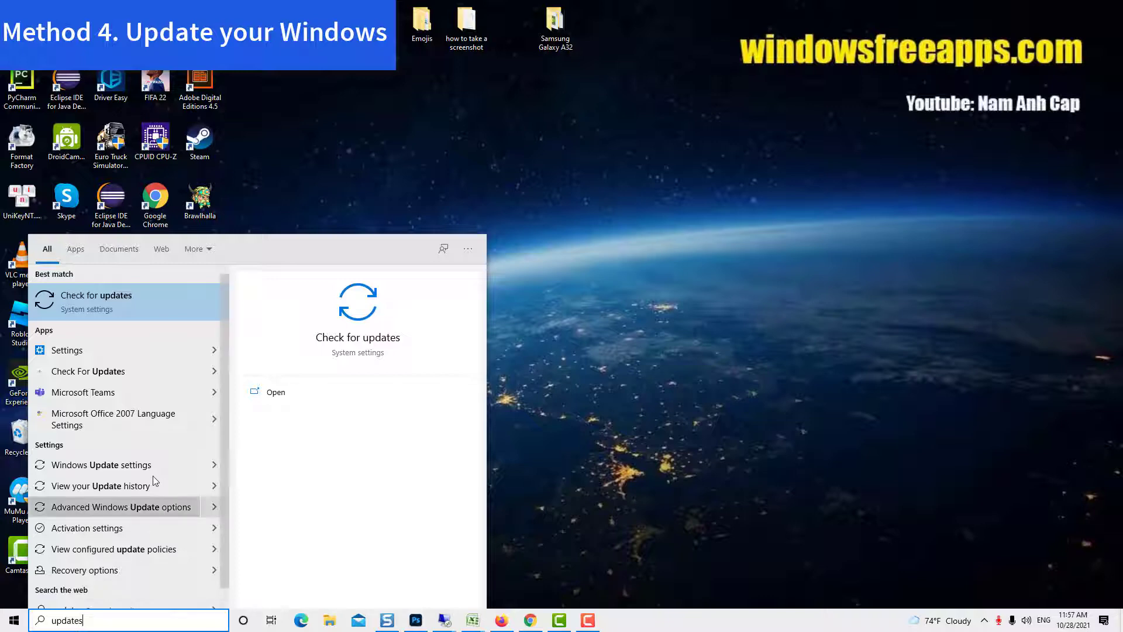
click(139, 300)
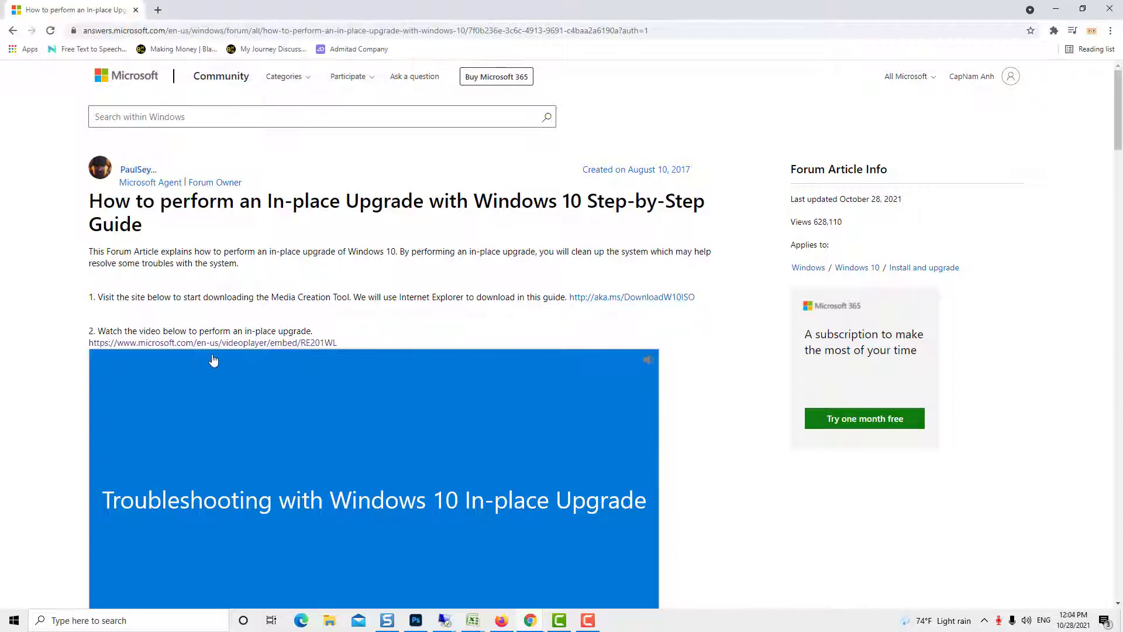
Step: Open the article's embedded in-place upgrade video in a new tab and play it
click(286, 344)
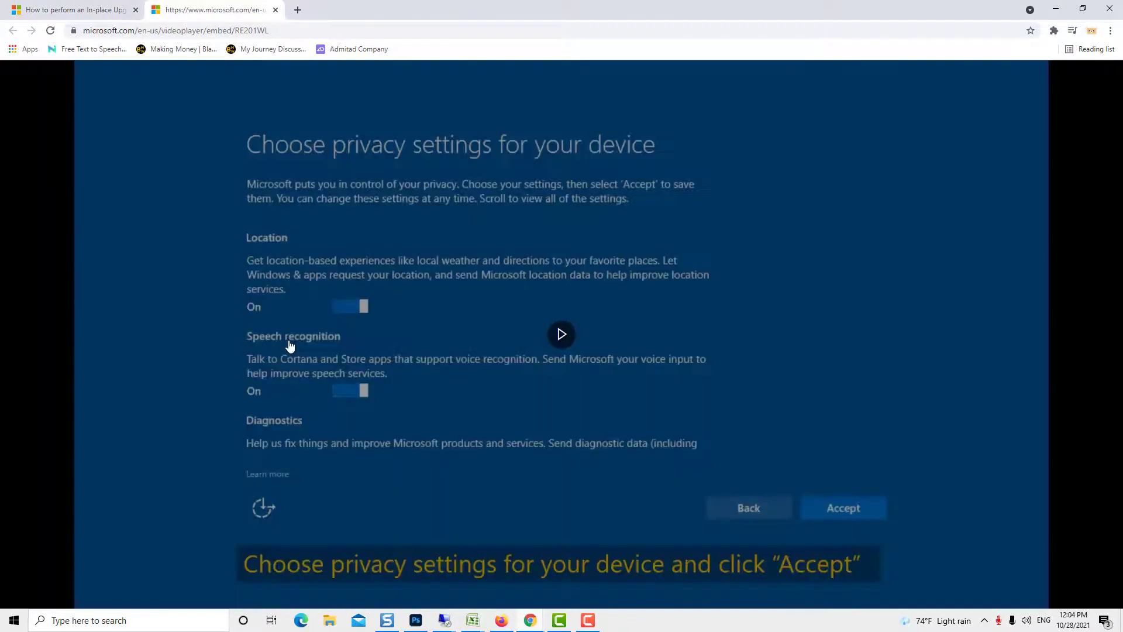
click(571, 339)
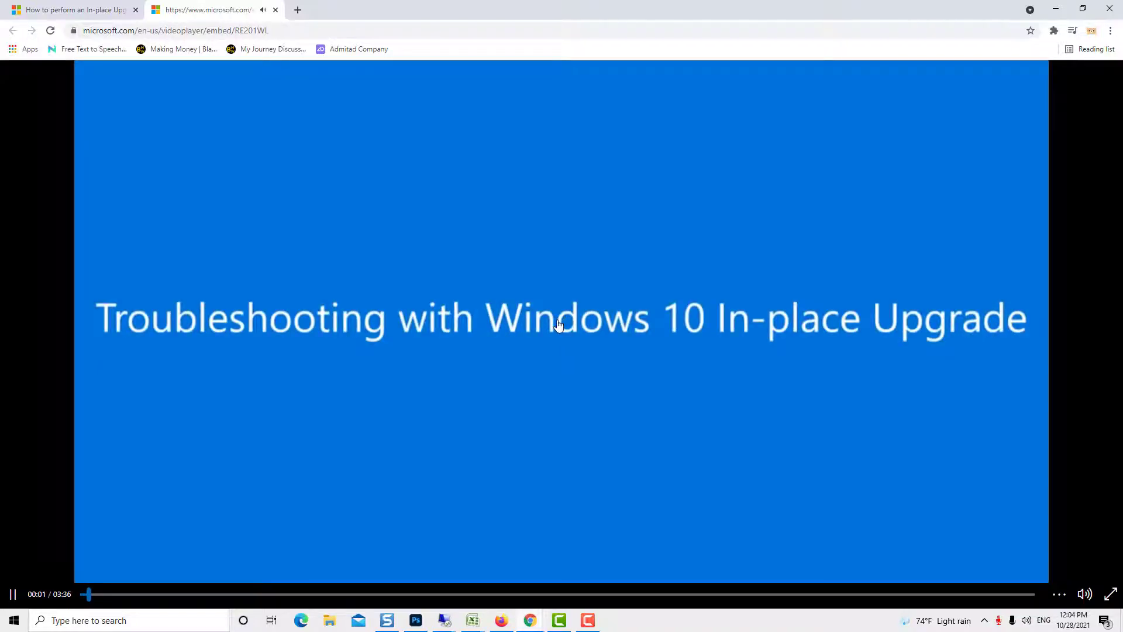